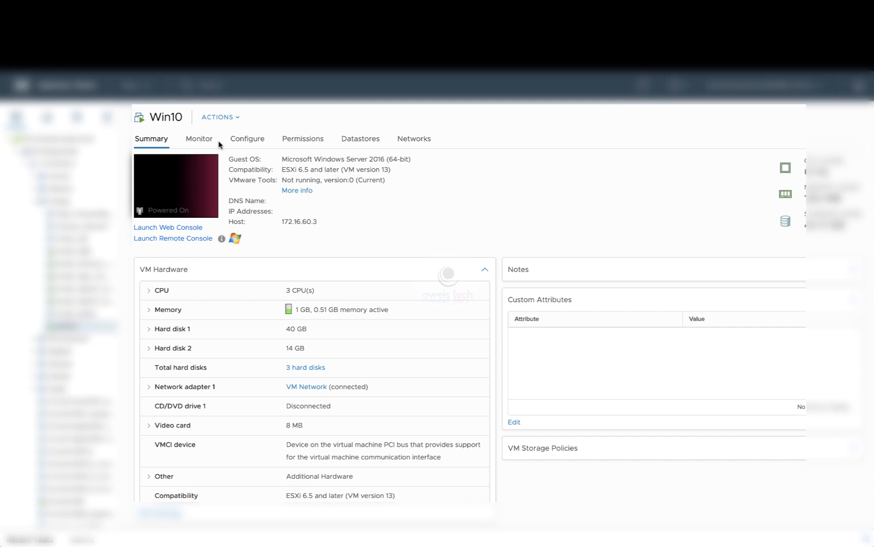
- Bring up the Win10 VM's Edit Settings dialog from its Actions menu
left_click(235, 119)
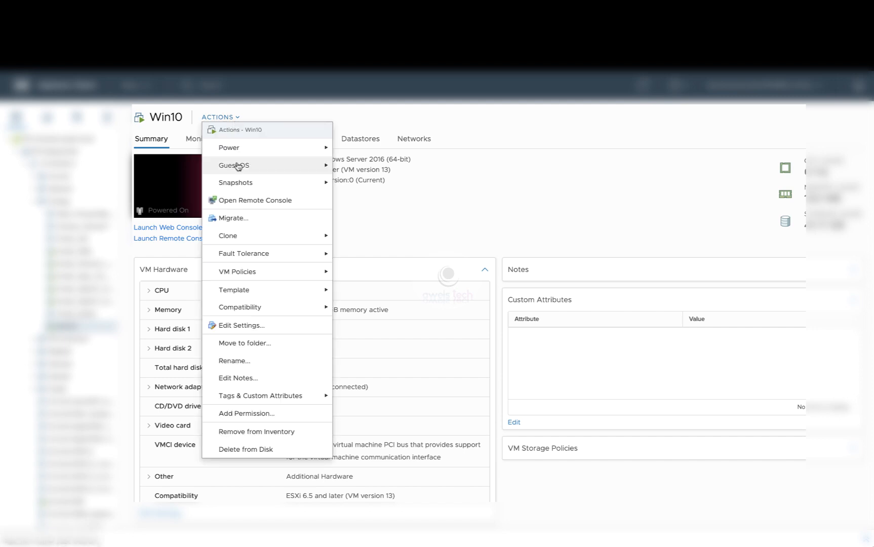
left_click(238, 326)
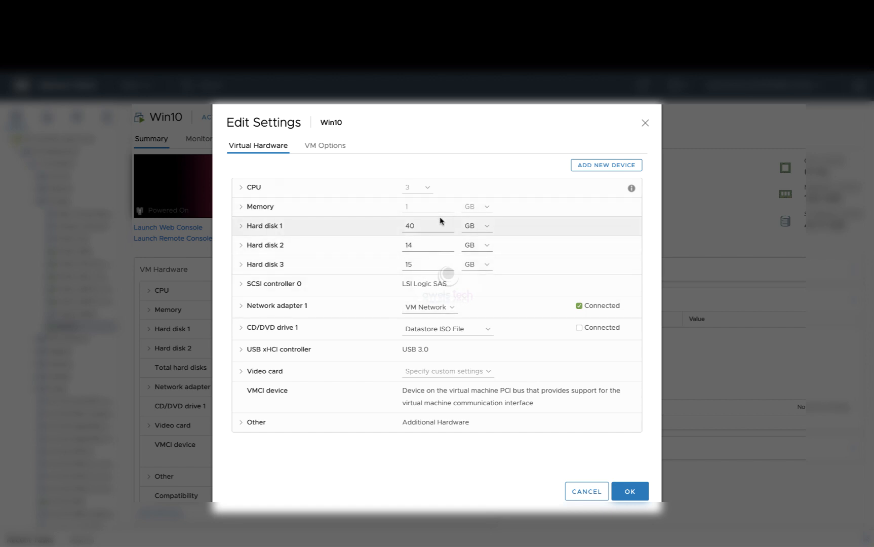
- Enable Force BIOS setup under VM Options > Boot Options for Win10 and save with OK
left_click(335, 148)
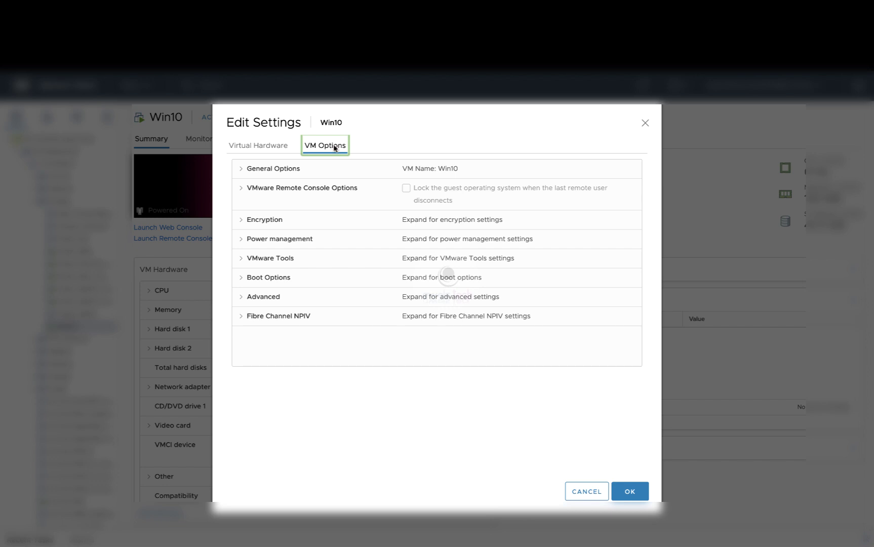
left_click(243, 277)
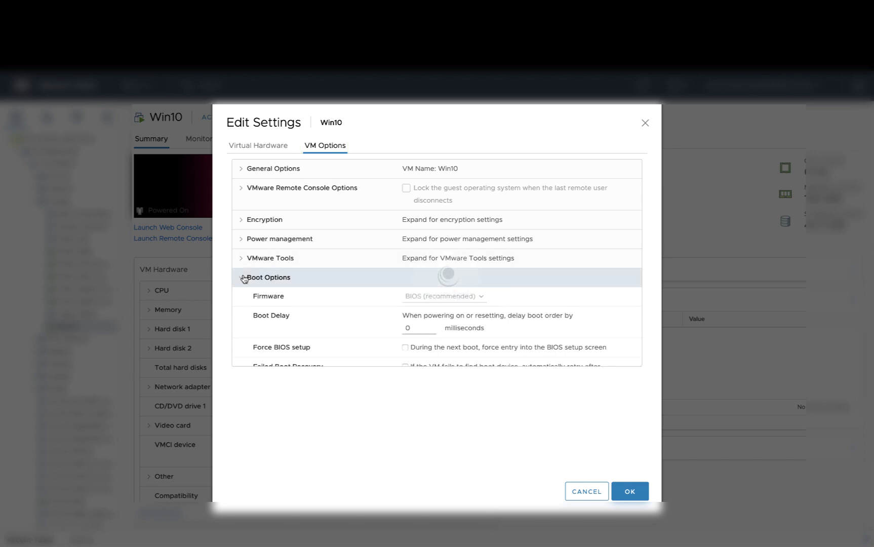
left_click(405, 348)
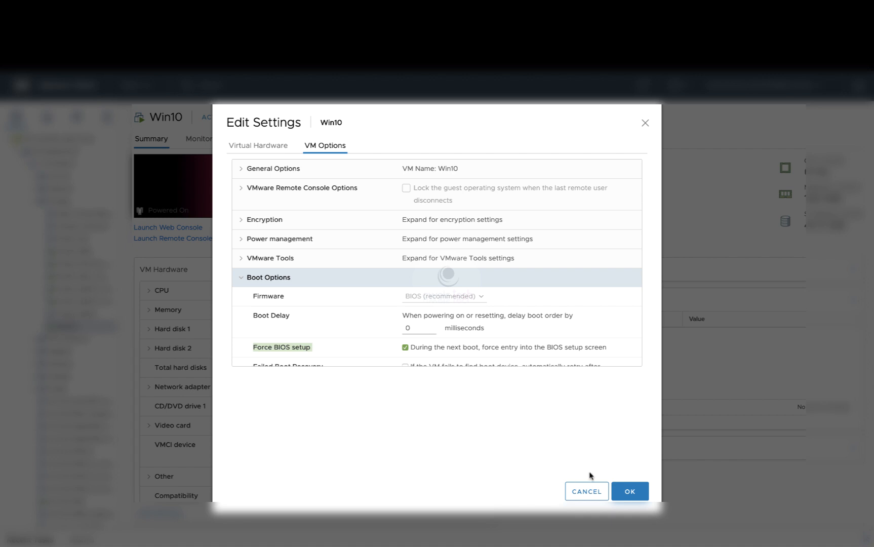
left_click(629, 492)
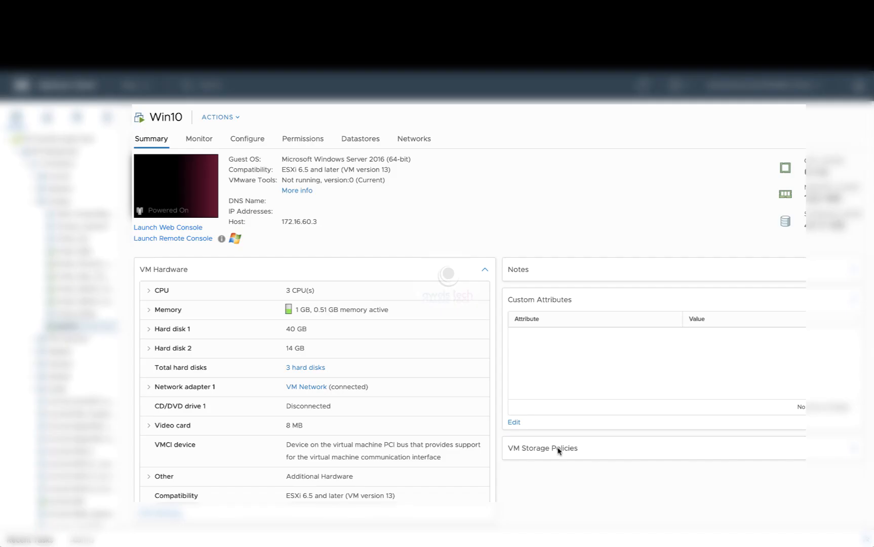
left_click(219, 117)
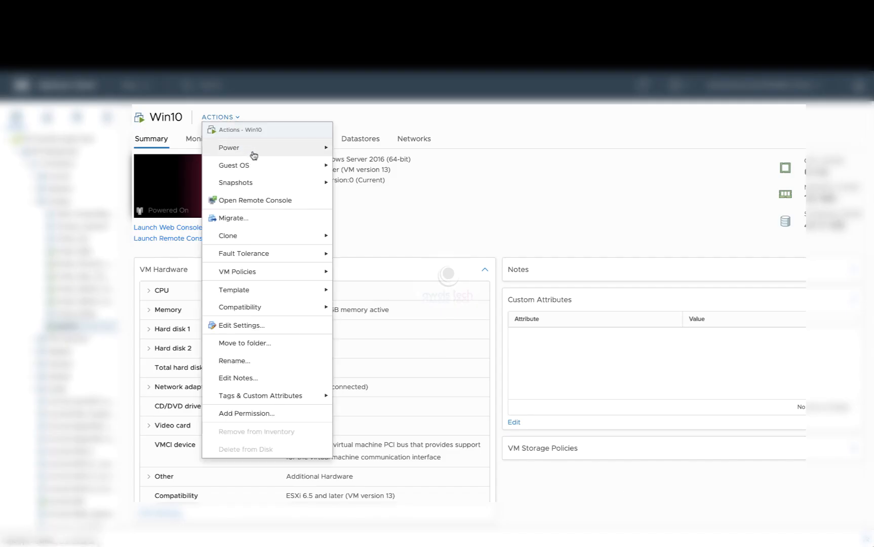
mouse_move(229, 147)
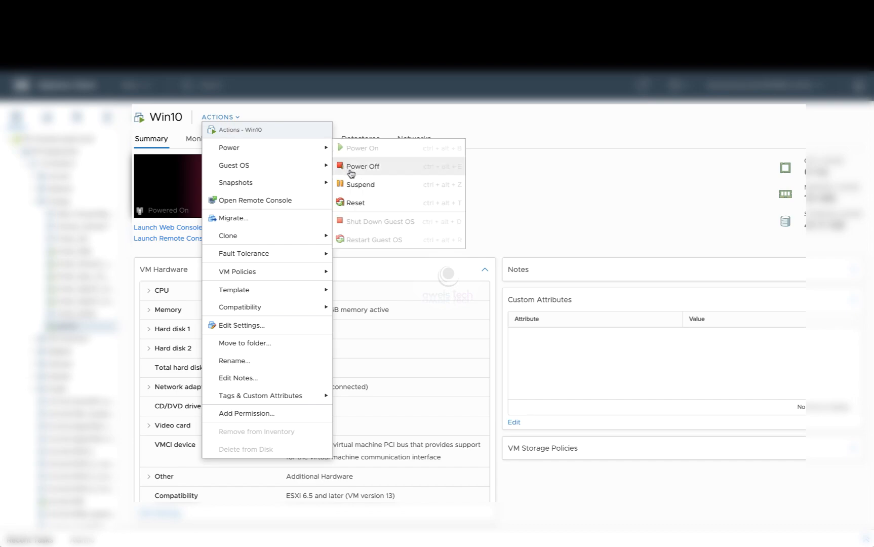
- Power Win10 off (confirming Yes), power it on again, and launch its web console
left_click(362, 166)
left_click(549, 342)
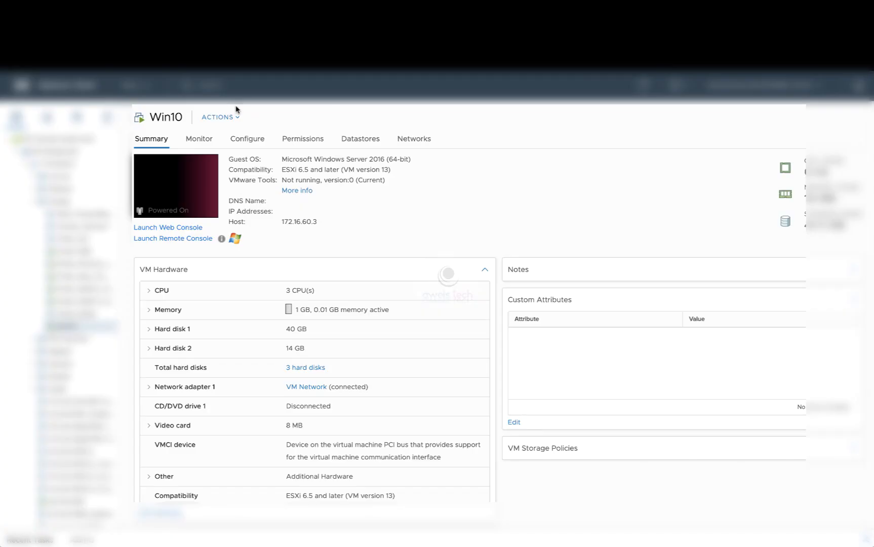
left_click(232, 117)
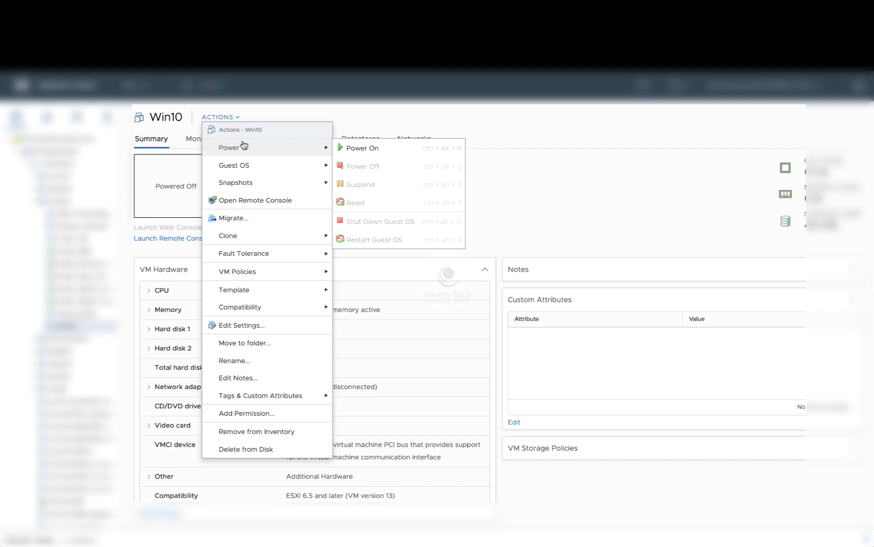
mouse_move(228, 147)
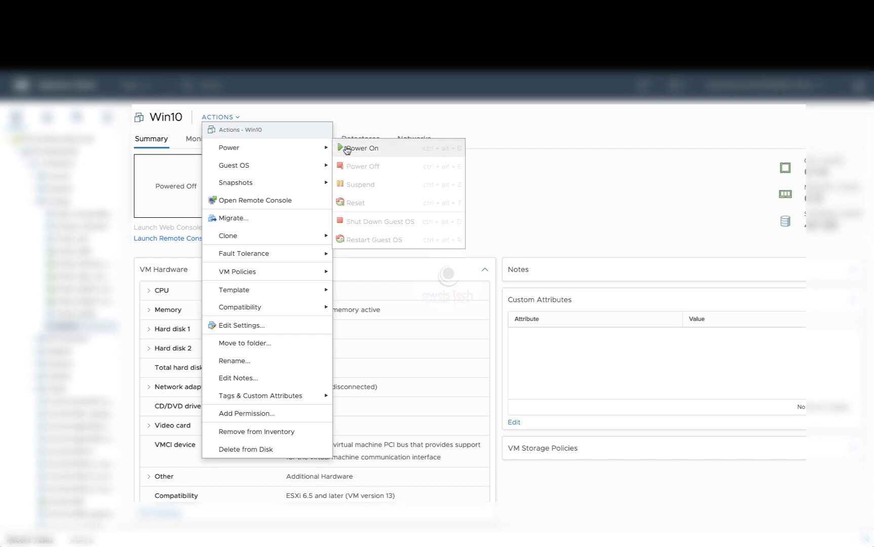
left_click(359, 148)
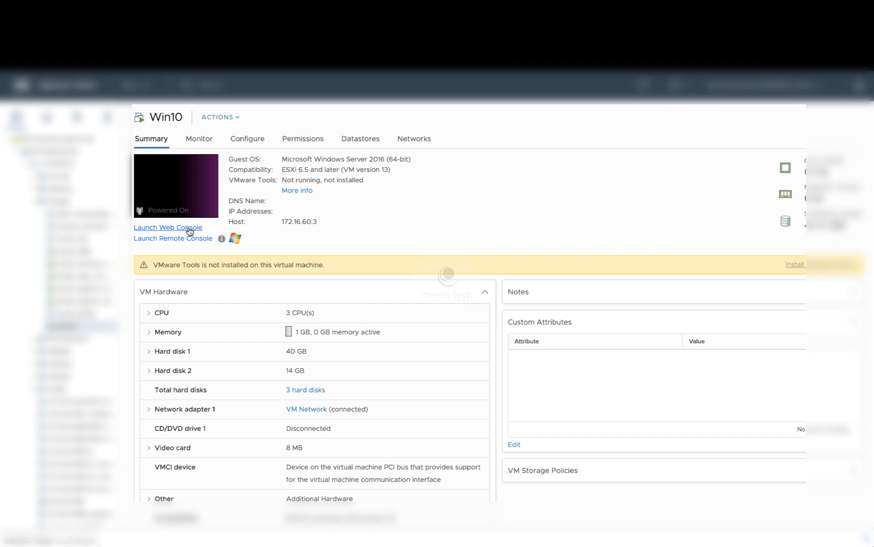
left_click(168, 227)
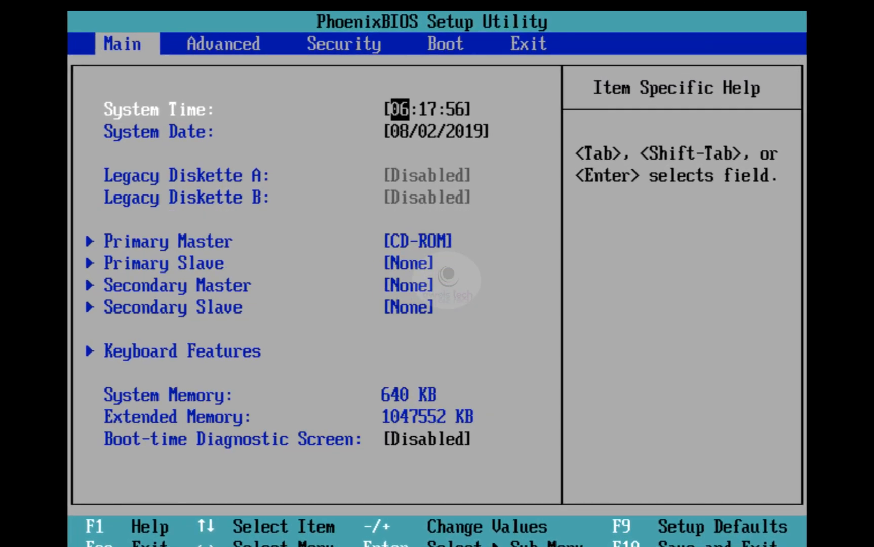
- Navigate to the BIOS Boot page and select the Hard Drive group in the boot order
key("Right")
key("Right")
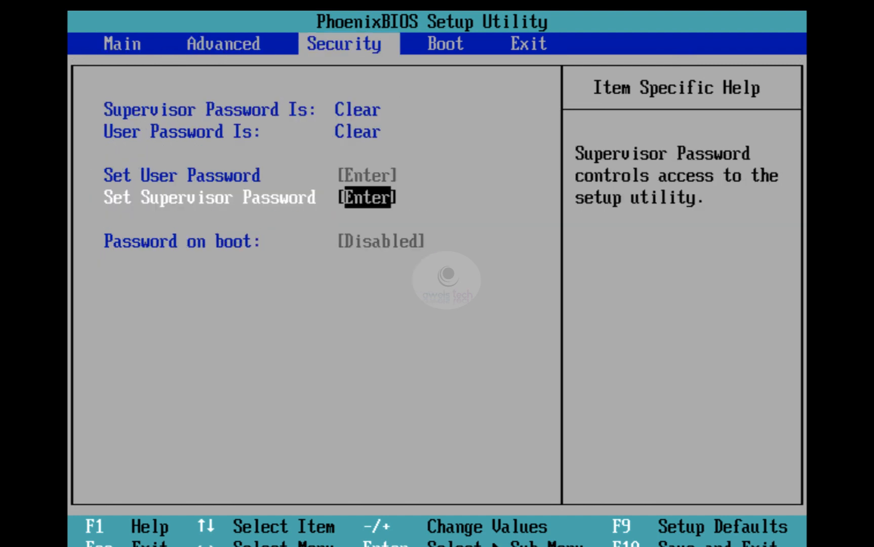
key("Right")
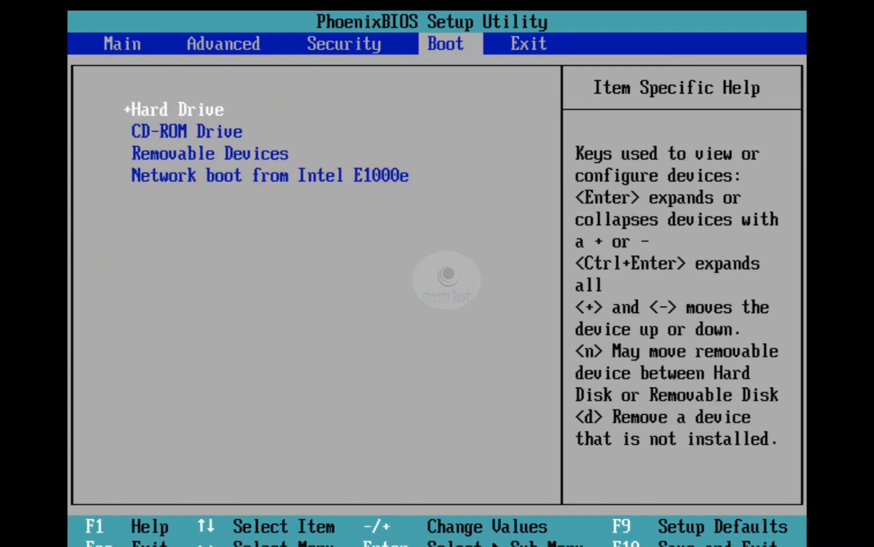
key("Down")
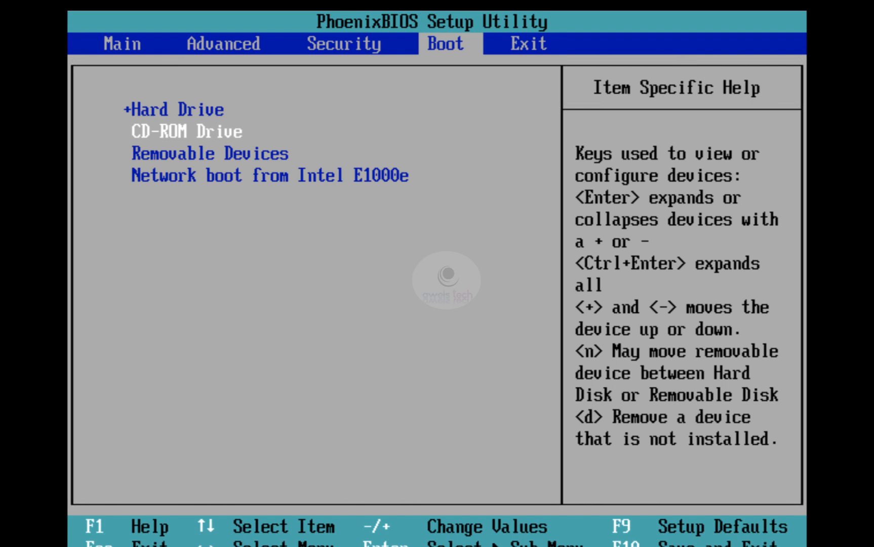
key("Down")
key("Up")
key("Up")
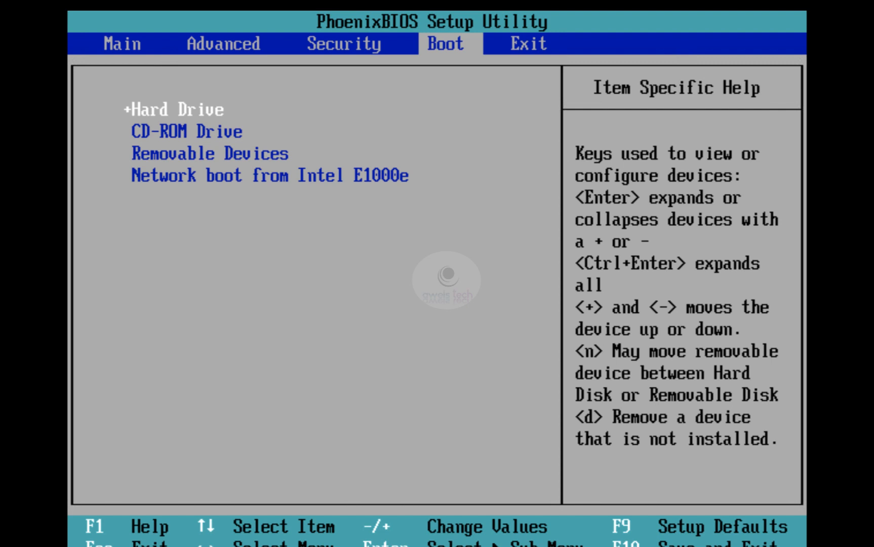
key("Return")
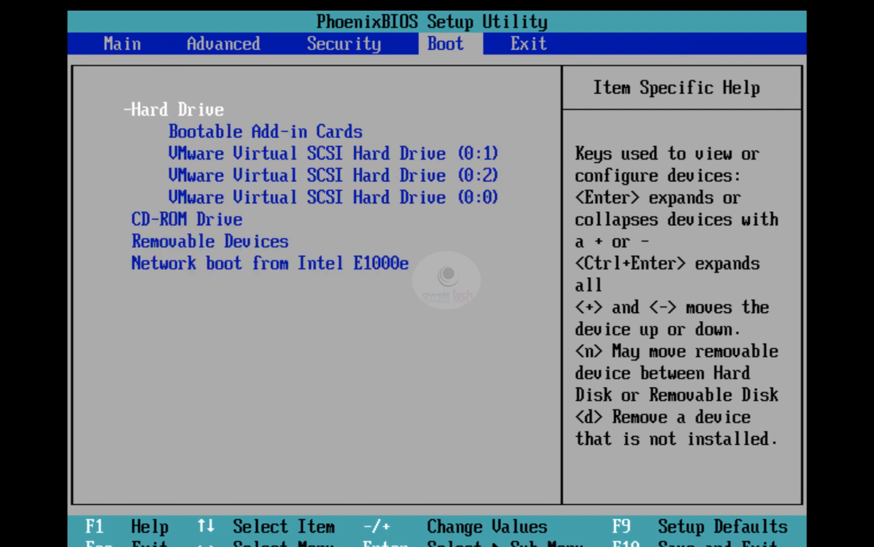
key("Down")
key("Down")
key("Down")
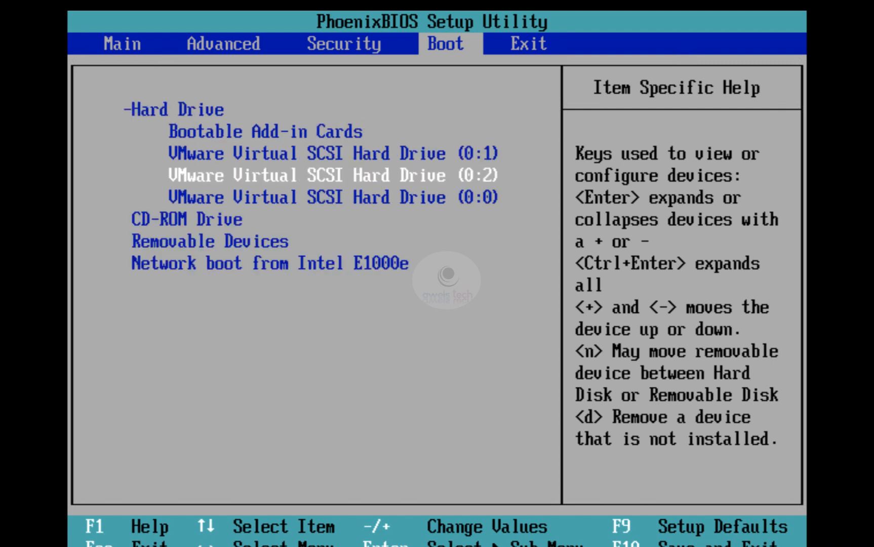
key("Down")
key("Up")
key("Up")
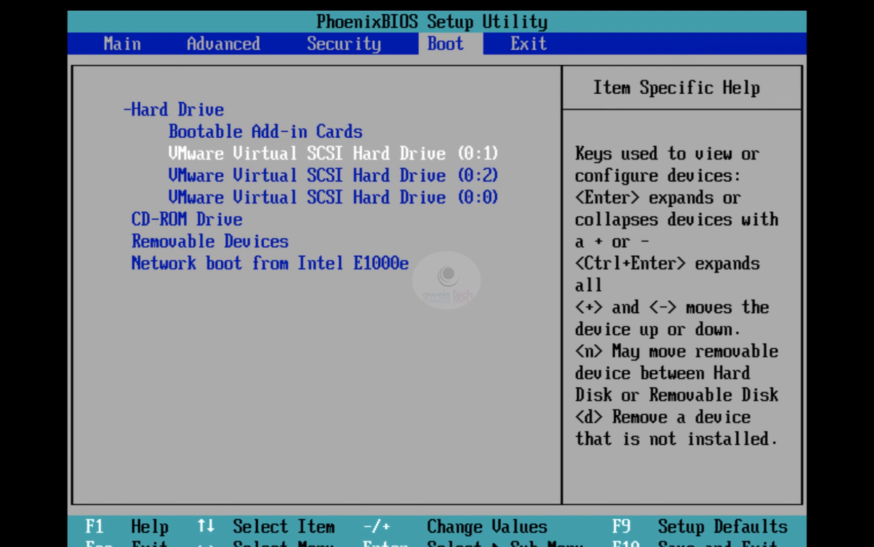
key("Down")
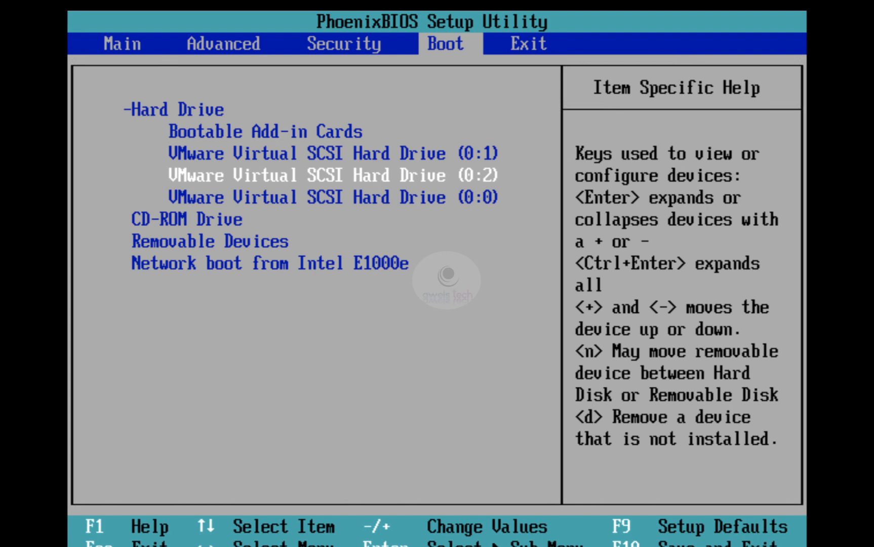
key("Up")
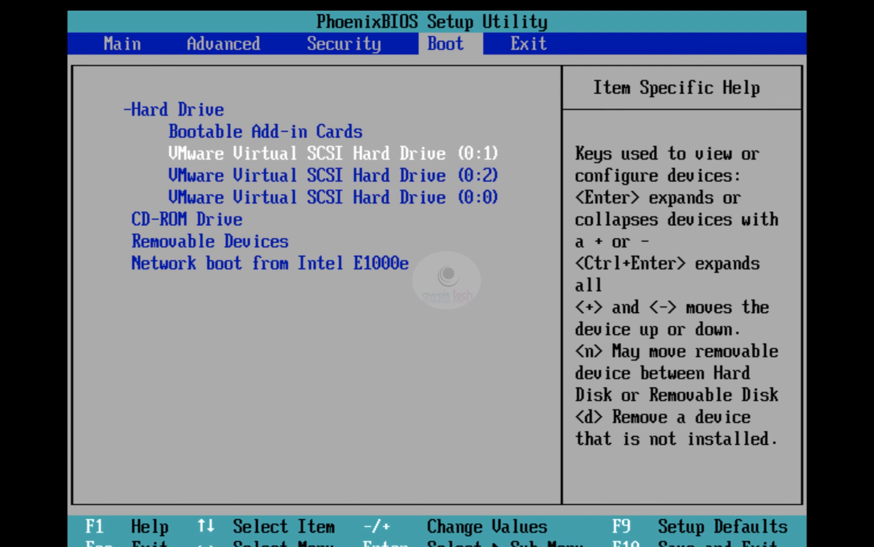
key("Down")
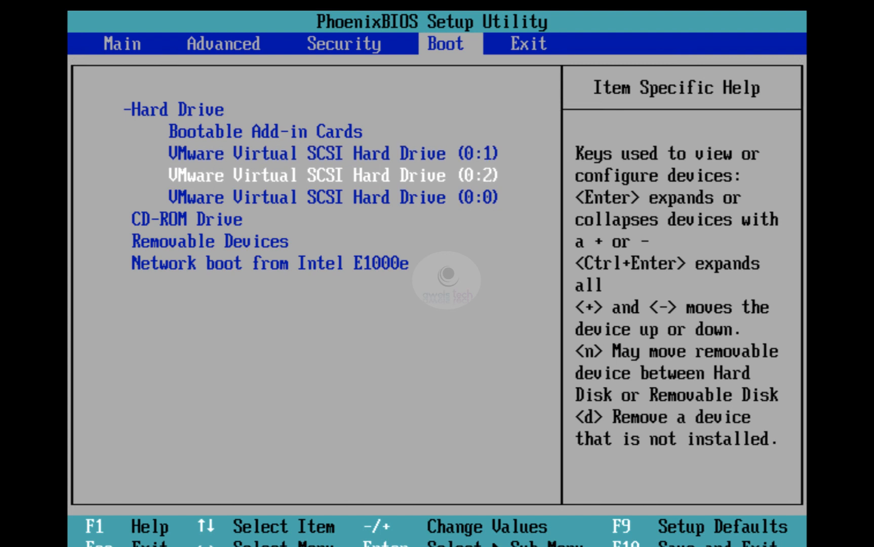
key("Down")
key("Up")
key("Up")
key("Down")
key("Down")
key("Up")
key("Up")
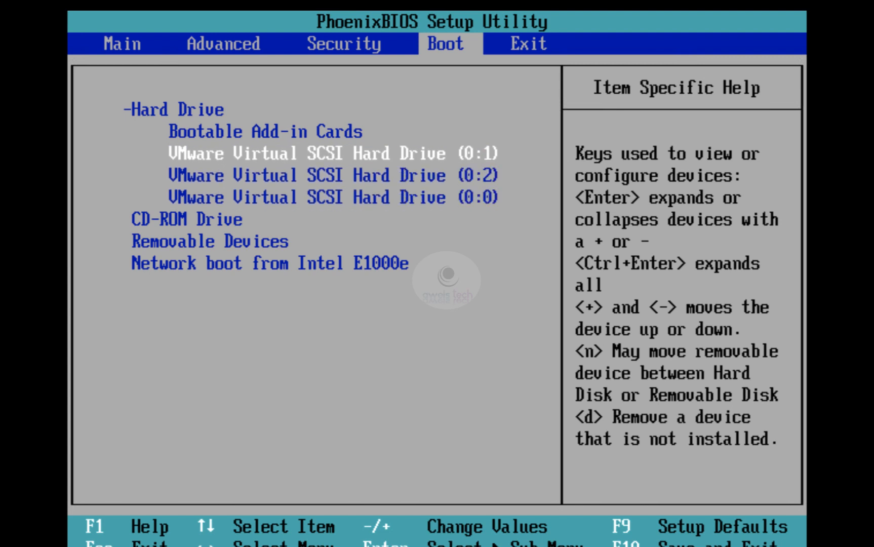
key("Down")
key("Down")
key("Down")
key("Up")
key("Up")
key("Up")
key("Down")
key("Down")
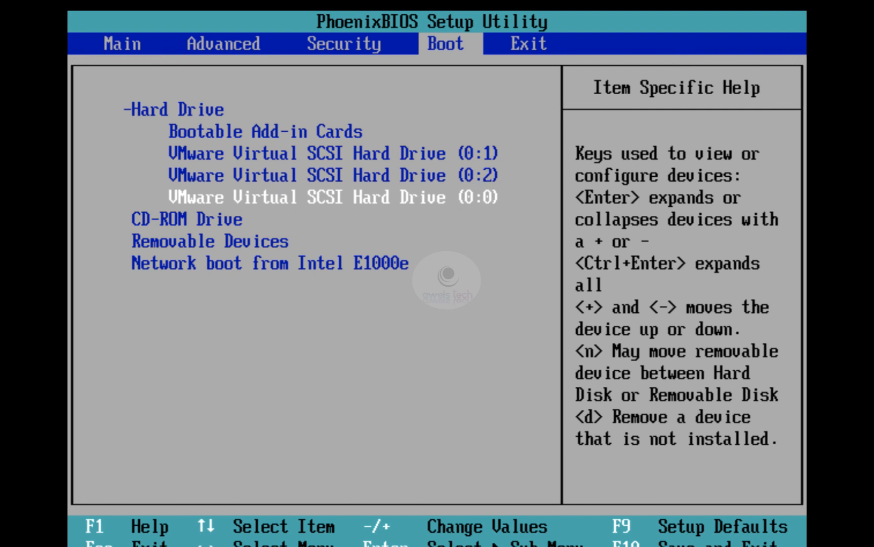
key("Up")
key("Down")
key("Up")
key("Up")
key("Down")
key("Down")
- Move SCSI drive 0:0 to the top and 0:2 to the bottom of the hard drive list
key("Up")
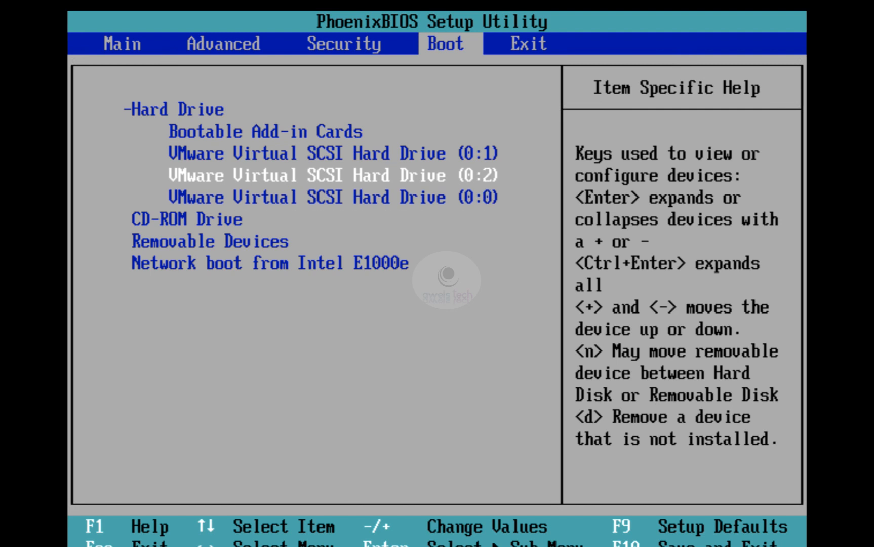
key("Up")
key("Up")
key("Down")
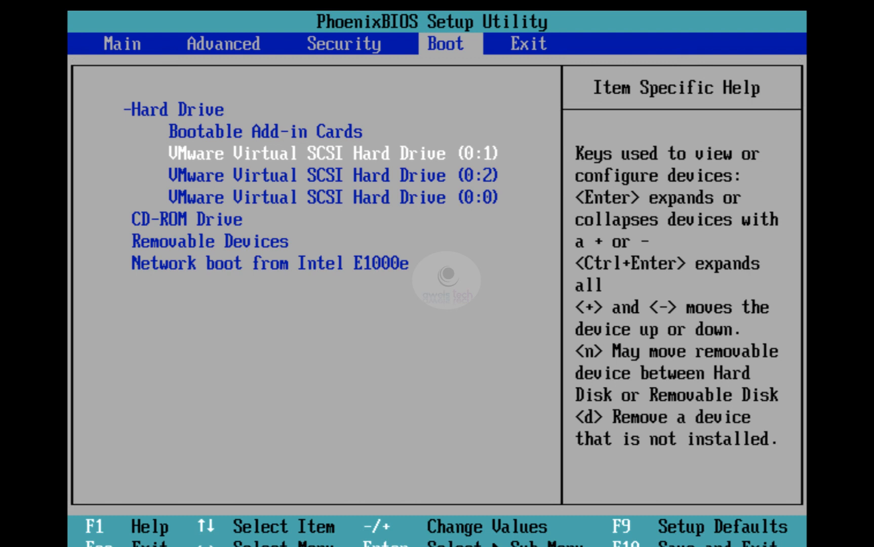
key("minus")
key("minus")
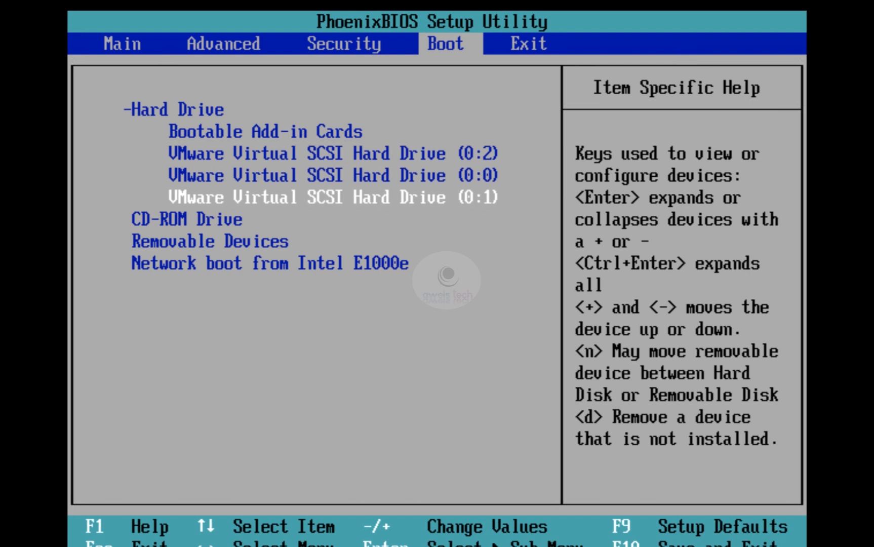
key("Up")
key("Up")
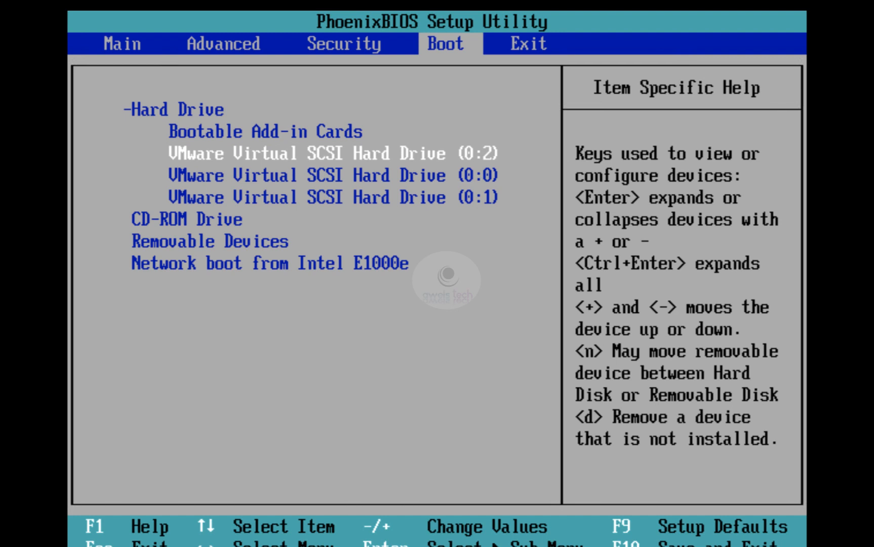
key("minus")
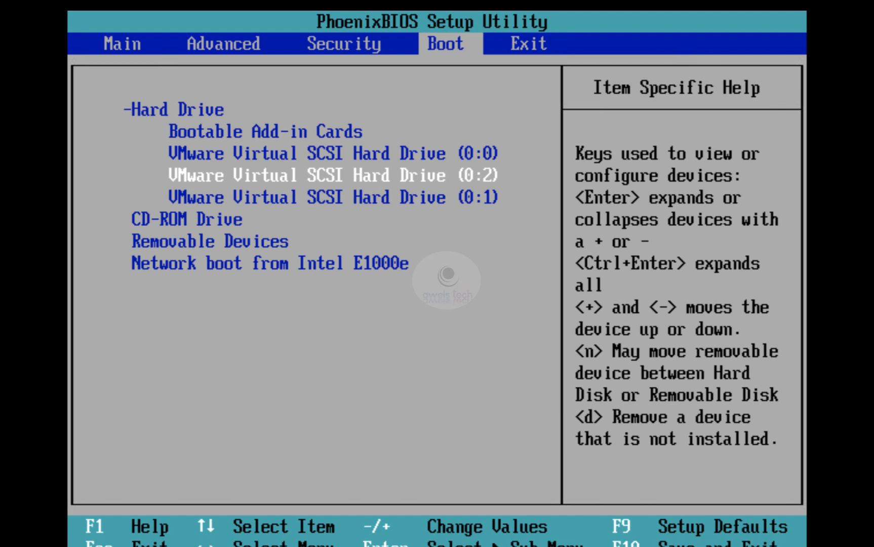
key("minus")
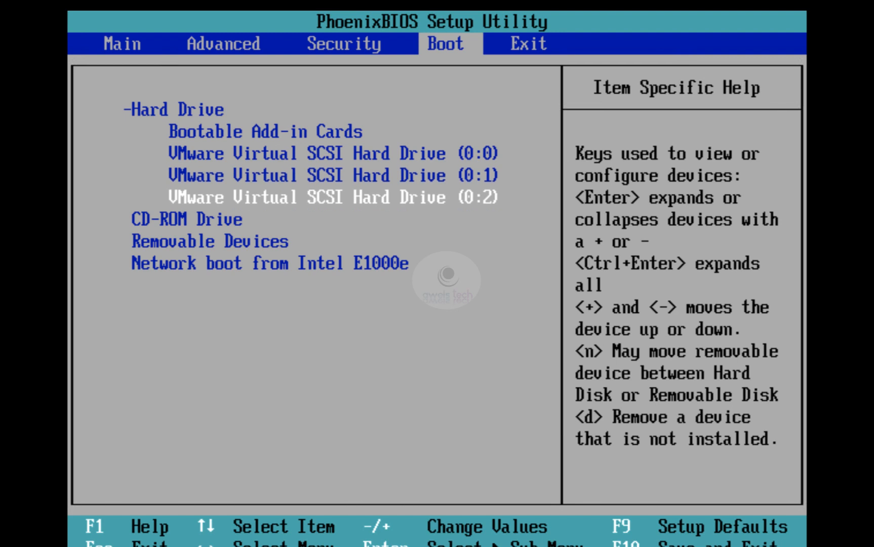
- Verify the order reads 0:0, 0:1, 0:2, then collapse the Hard Drive group
key("Up")
key("Down")
key("Up")
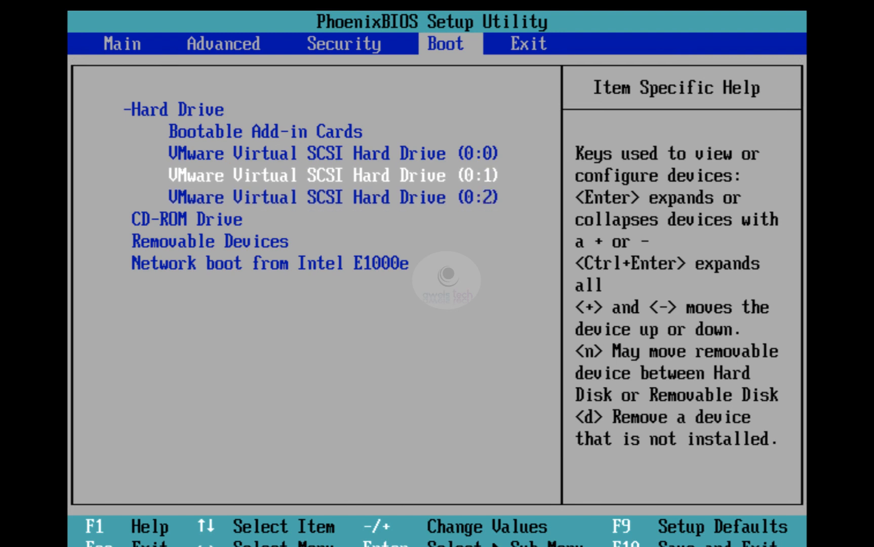
key("Up")
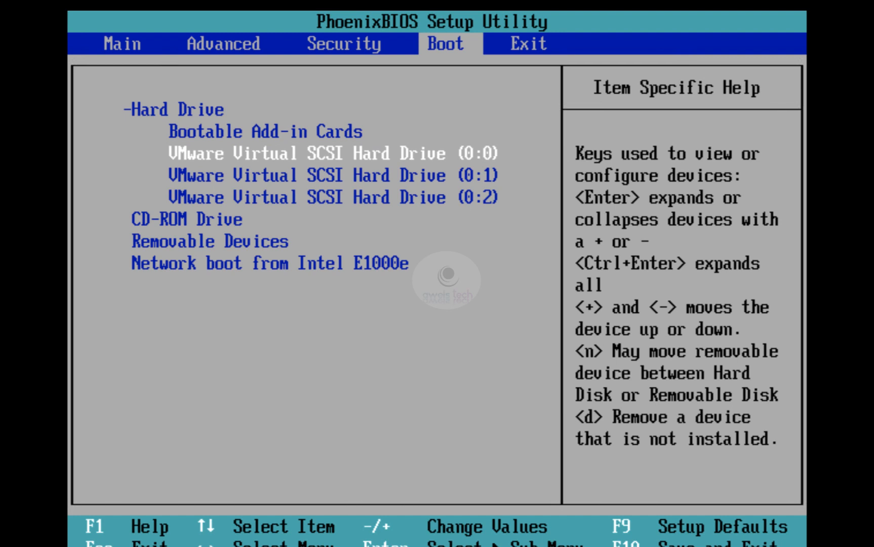
key("Down")
key("Down")
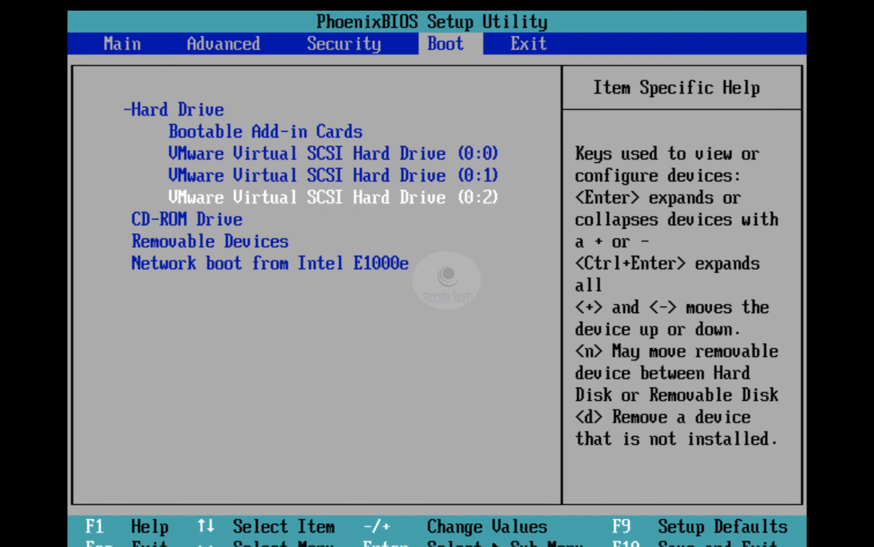
key("Up")
key("Up")
key("Up")
key("Up")
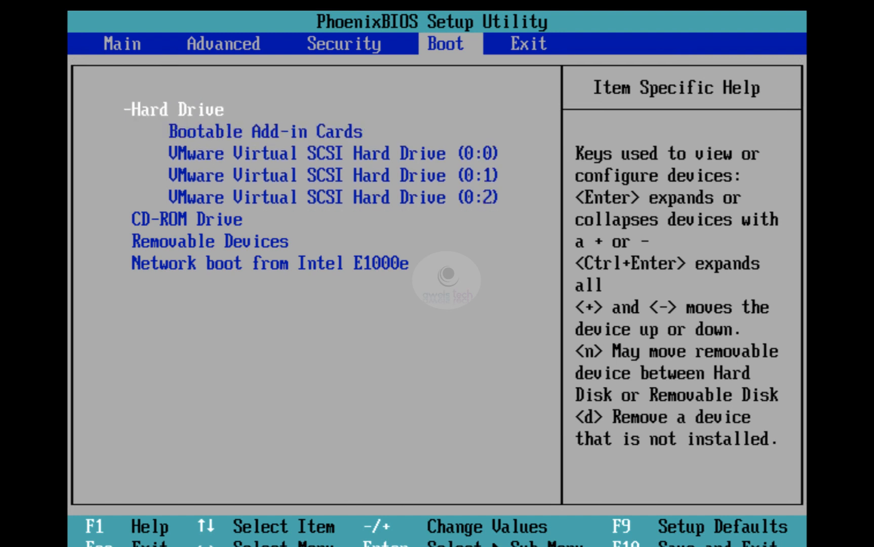
key("Return")
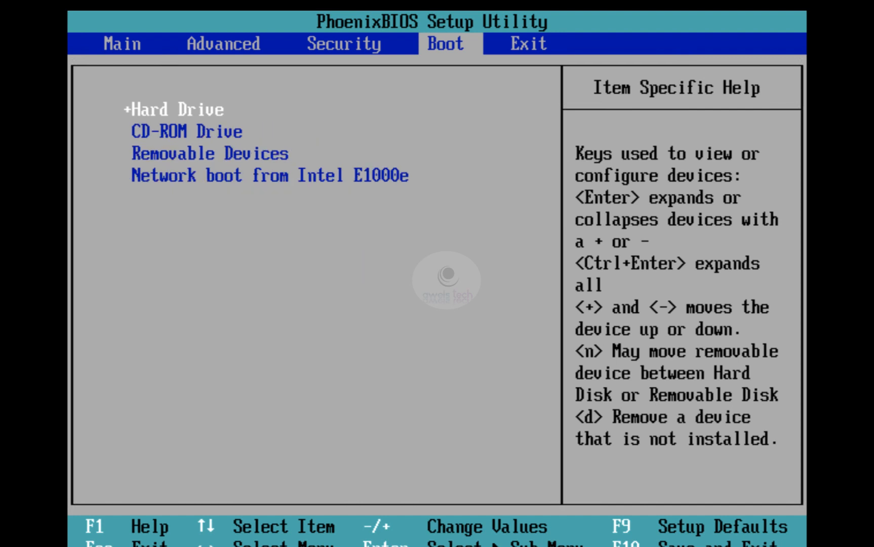
- Save the BIOS changes with F10, confirm Yes, and let Win10 reboot
key("F10")
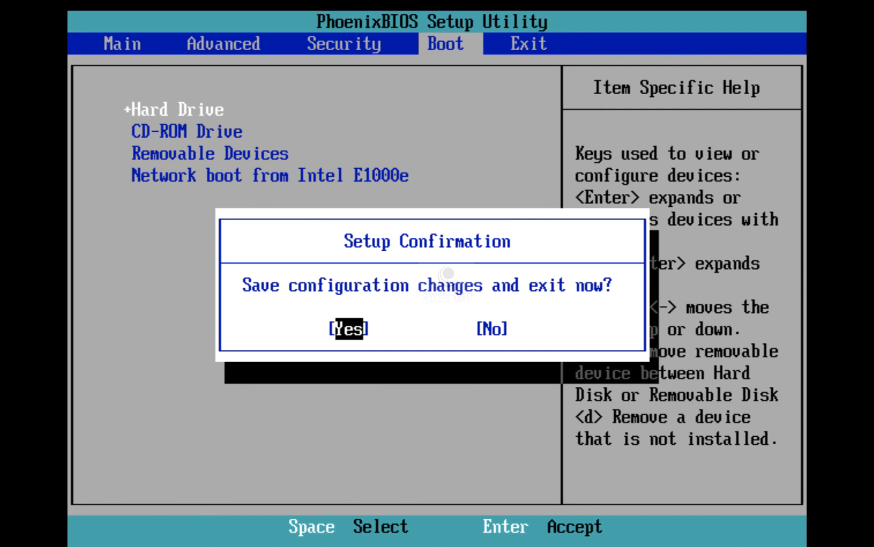
key("Return")
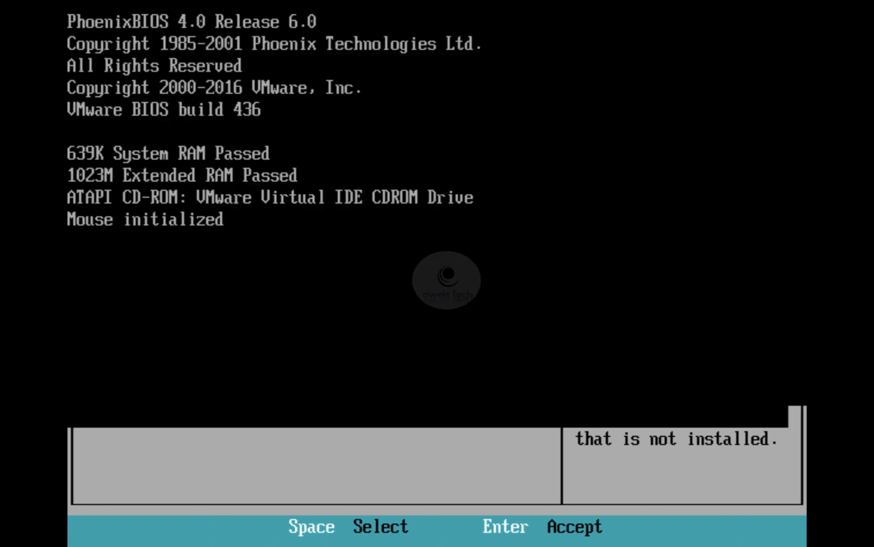